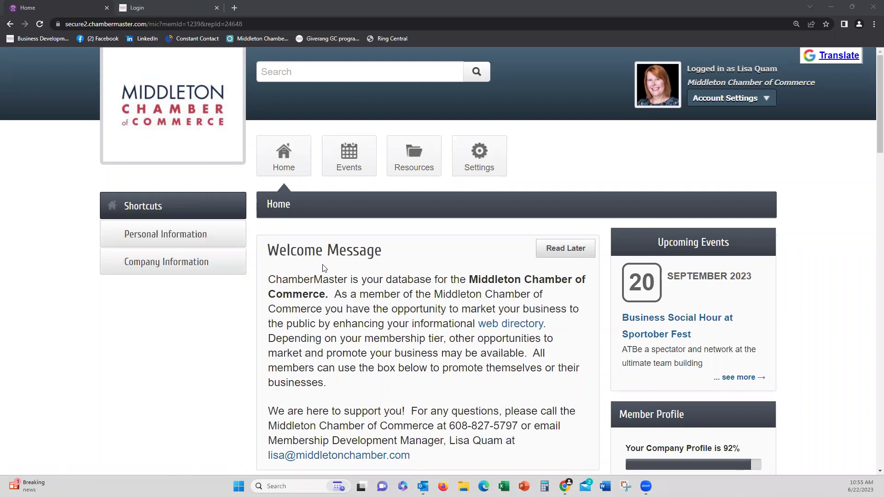
- Look over the member home page, including the welcome message and the text posting box for promoting the business
scroll(339, 323, "down", 5)
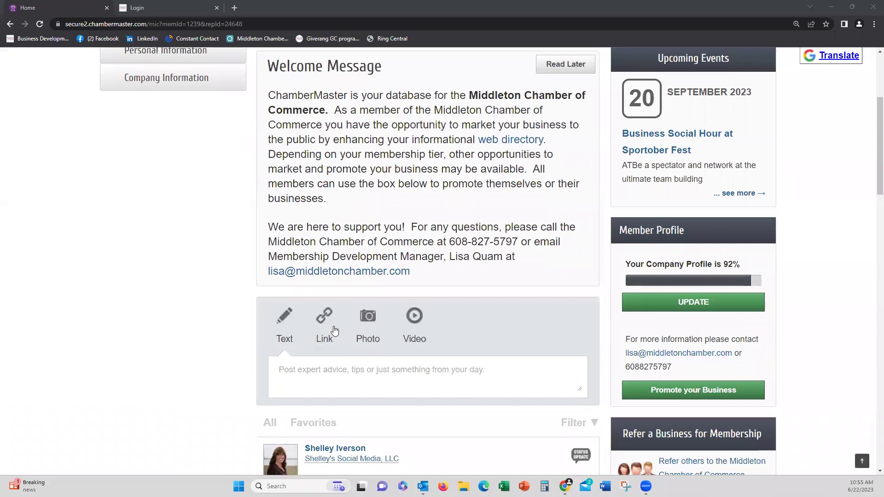
left_click(279, 325)
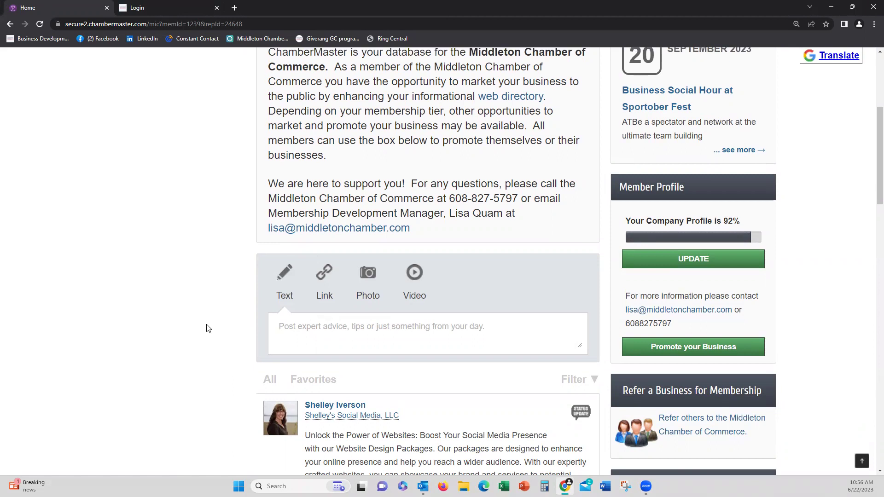
scroll(206, 328, "up", 4)
scroll(206, 328, "up", 1)
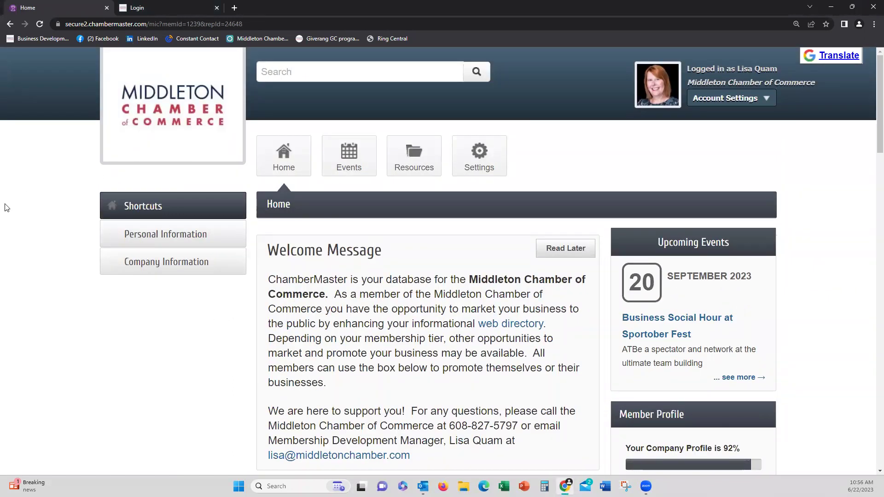
- Open the personal information profile, check the contact fields through to the personal bio, and save the profile
left_click(142, 234)
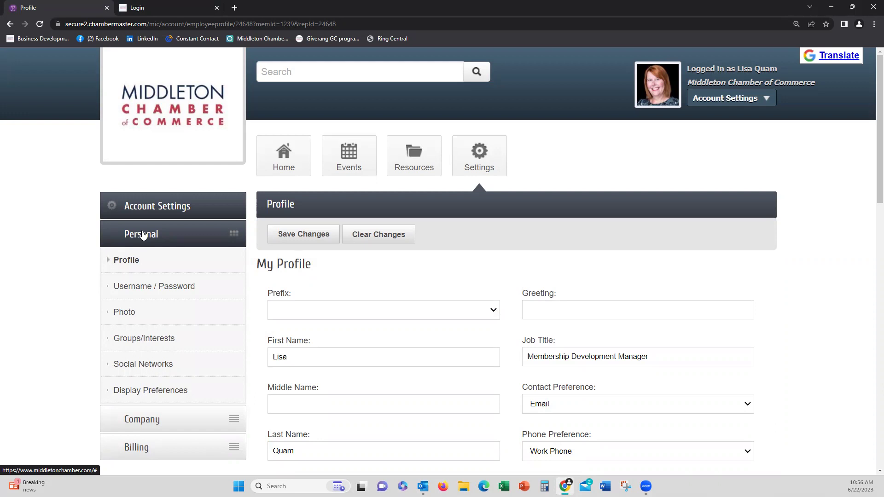
scroll(453, 302, "down", 1)
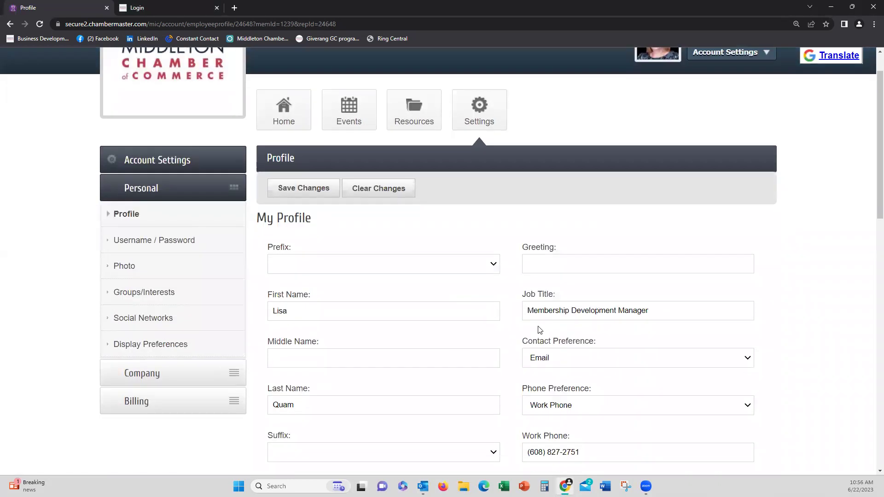
scroll(539, 331, "down", 1)
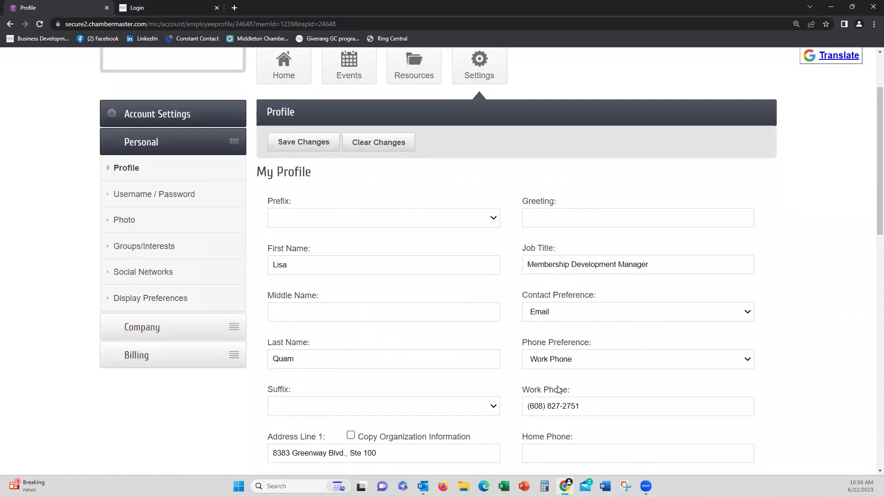
scroll(552, 391, "down", 1)
scroll(267, 412, "down", 1)
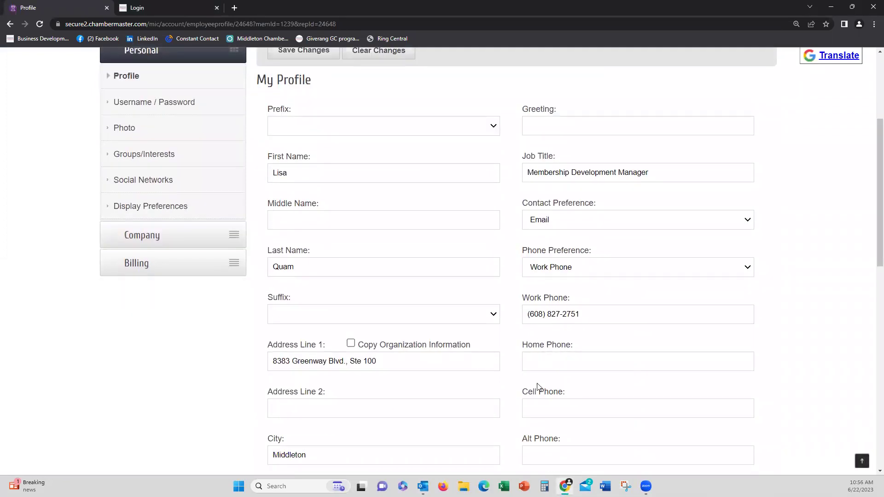
scroll(201, 401, "down", 3)
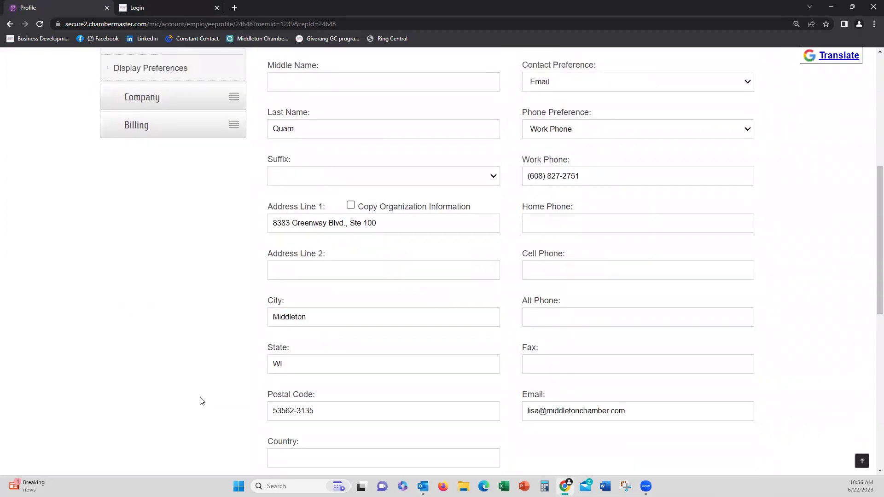
scroll(201, 401, "down", 6)
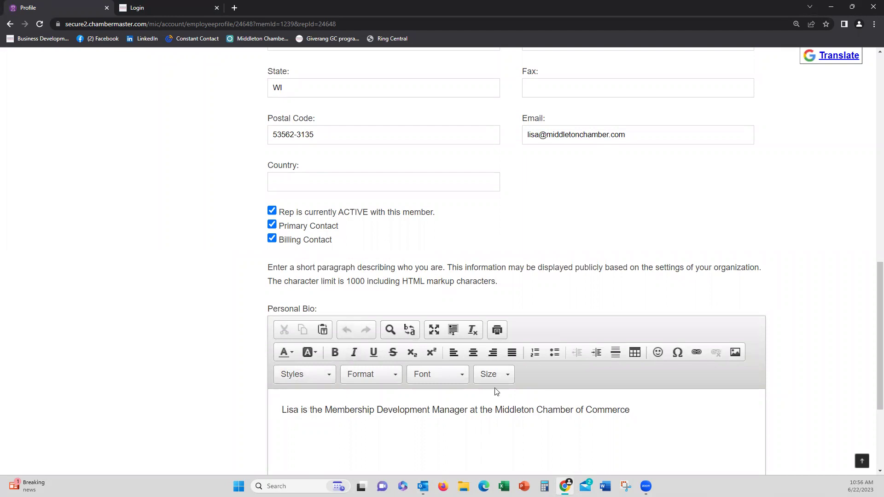
scroll(220, 387, "down", 1)
scroll(219, 388, "down", 3)
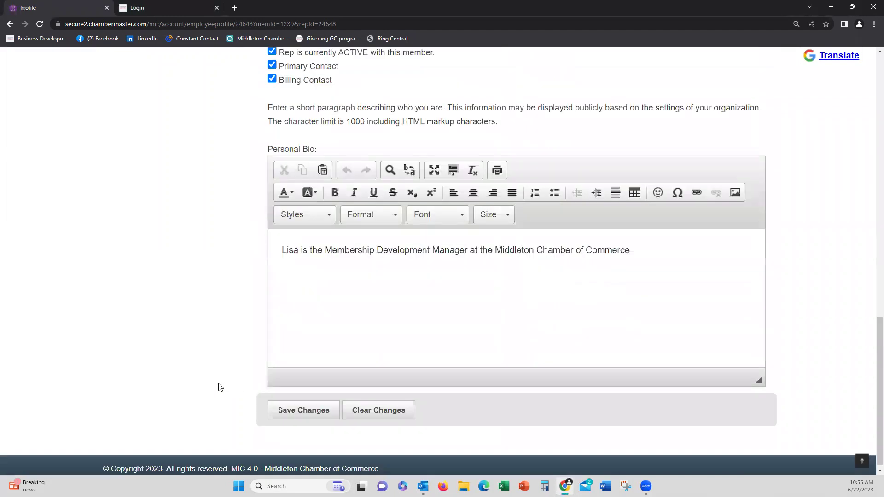
left_click(308, 407)
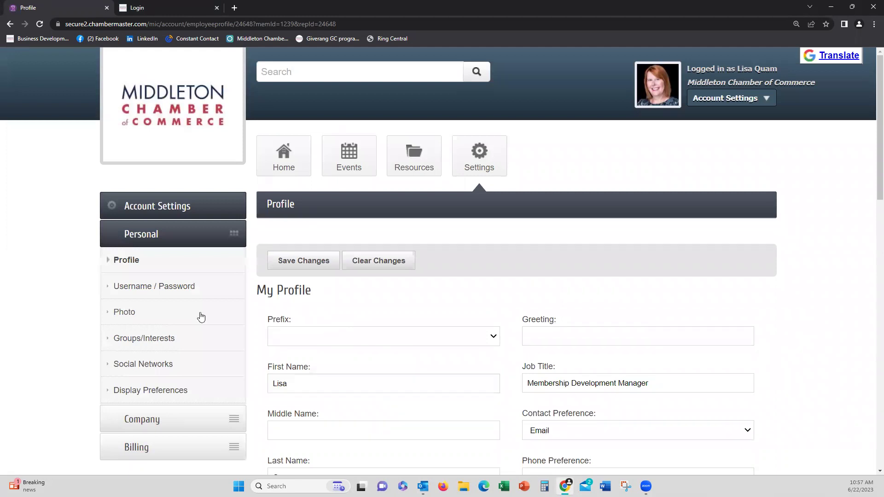
- Review the personal Groups/Interests, Social Networks and Display Preferences settings, including which details show to the public and to members
left_click(132, 341)
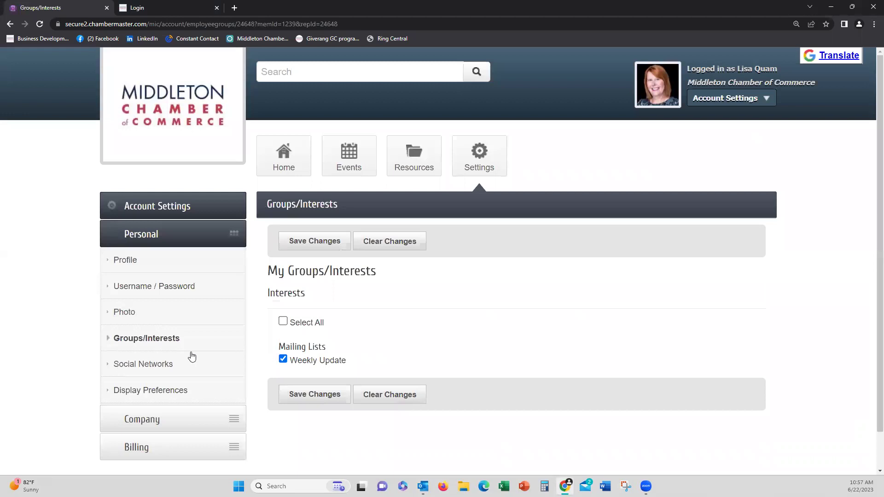
left_click(143, 361)
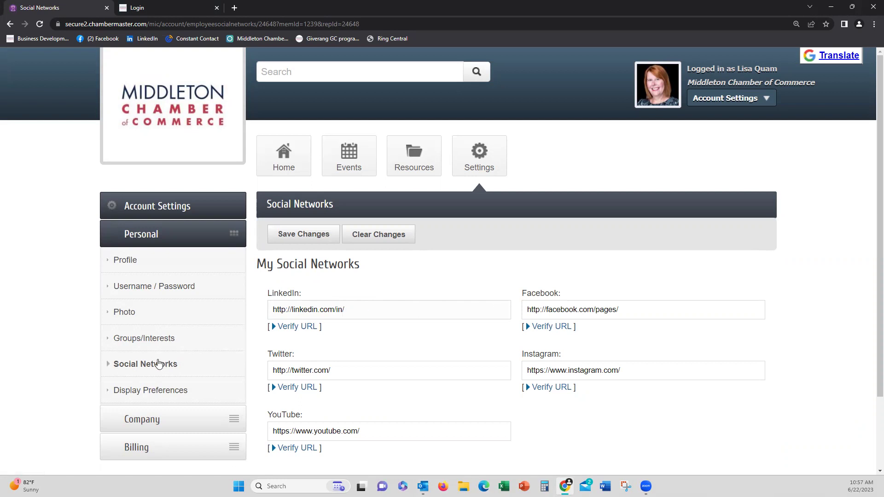
left_click(134, 392)
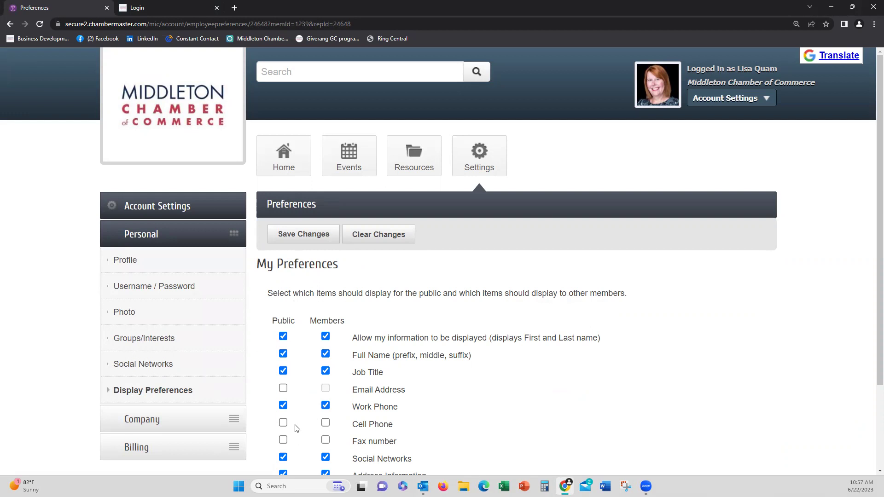
scroll(297, 428, "down", 1)
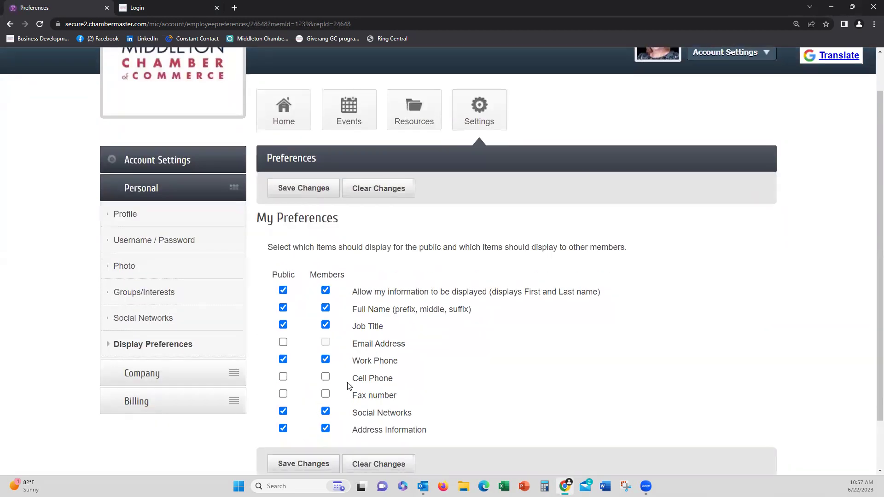
scroll(322, 289, "up", 1)
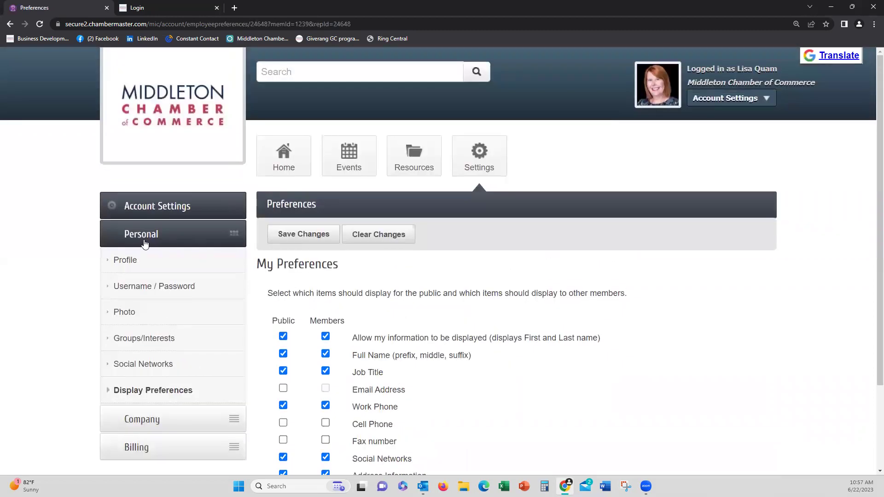
- Return to the home page, review the company's organization information through to the billing contact, and view the company's employee list
left_click(287, 158)
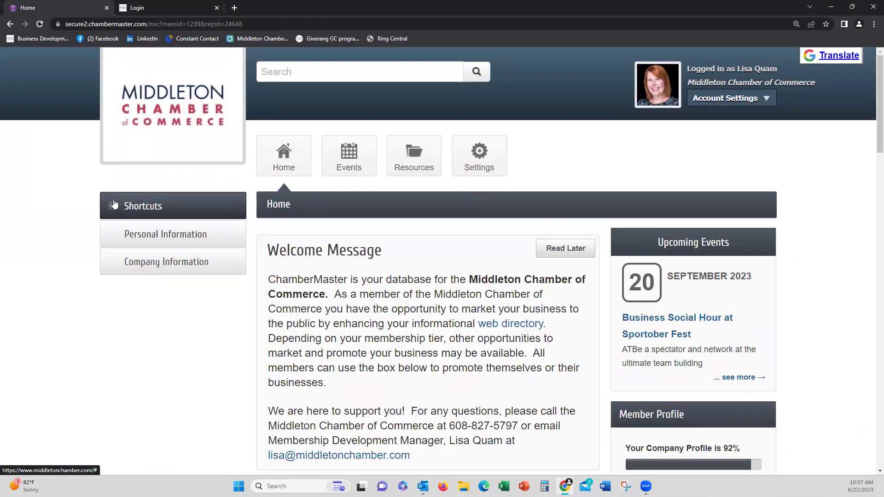
left_click(159, 265)
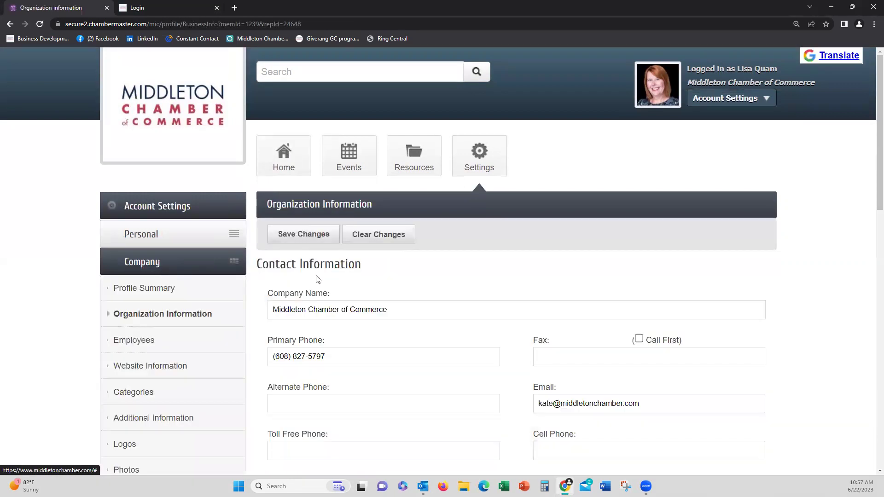
scroll(414, 336, "down", 2)
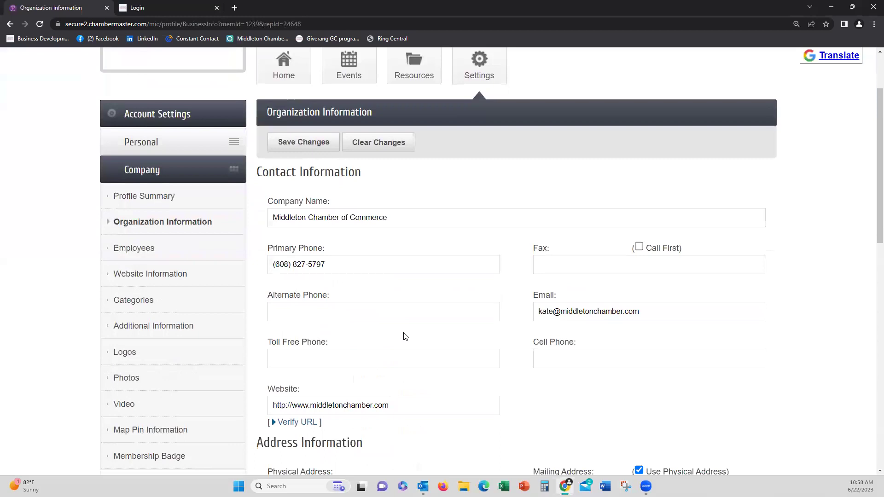
scroll(339, 335, "down", 1)
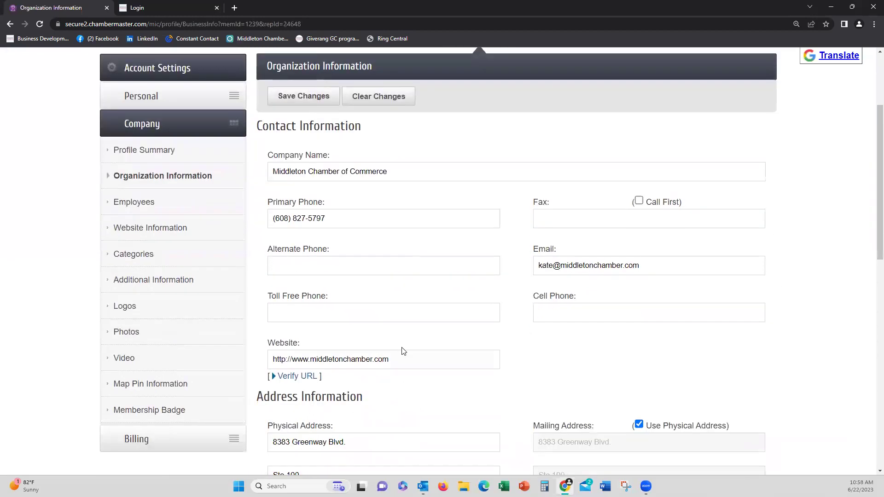
scroll(407, 354, "down", 2)
scroll(407, 354, "down", 4)
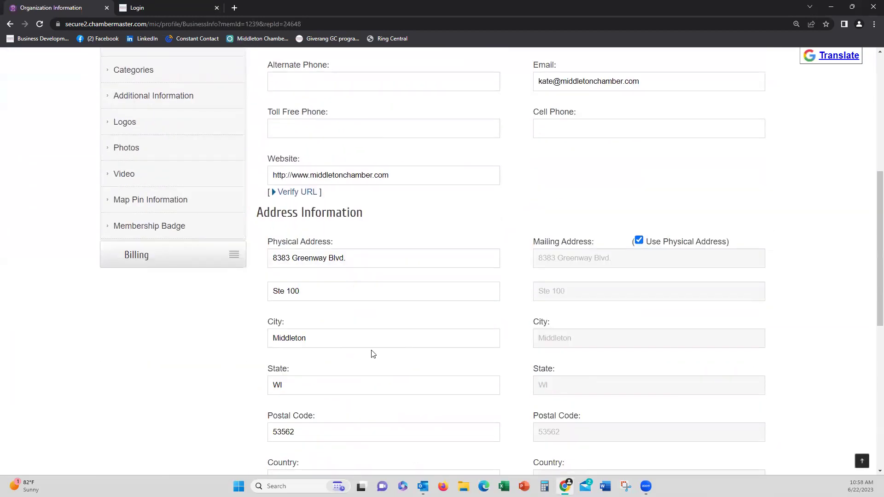
scroll(350, 355, "down", 1)
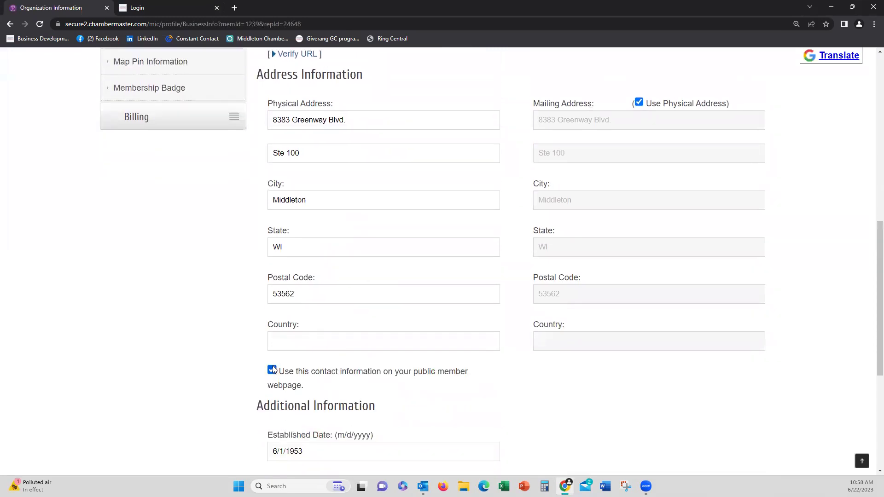
scroll(206, 382, "down", 2)
scroll(206, 385, "down", 4)
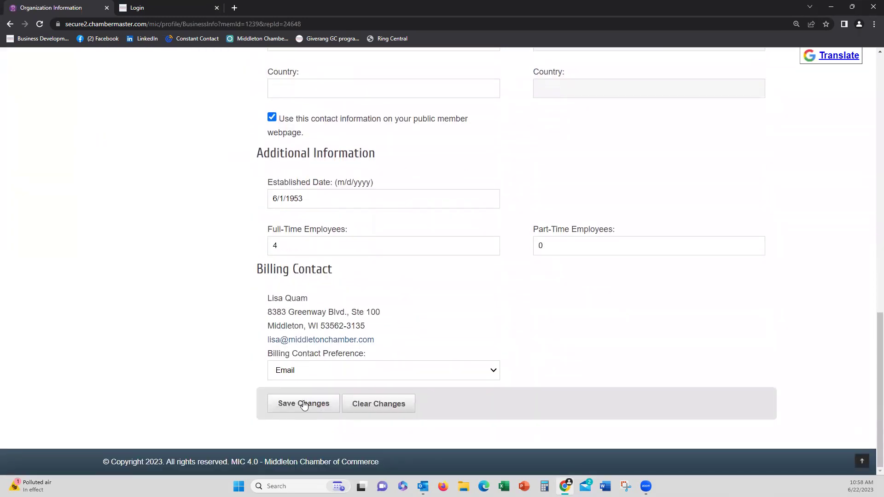
scroll(243, 262, "up", 10)
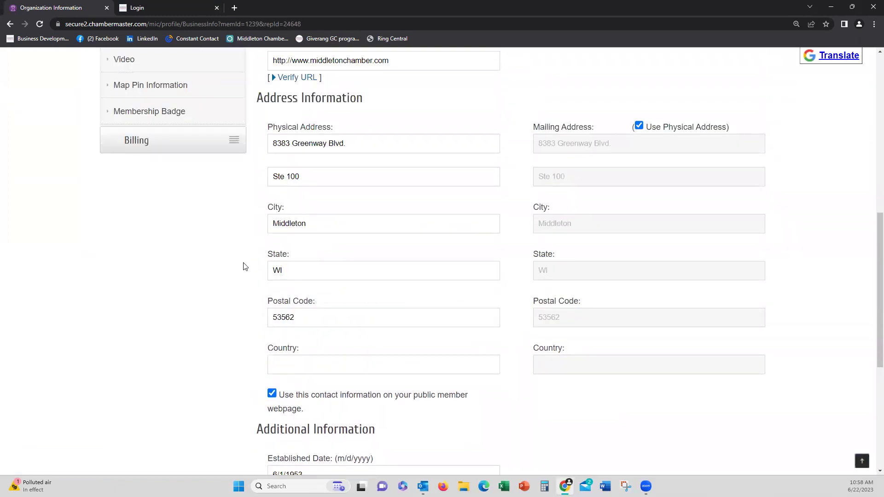
scroll(229, 241, "up", 2)
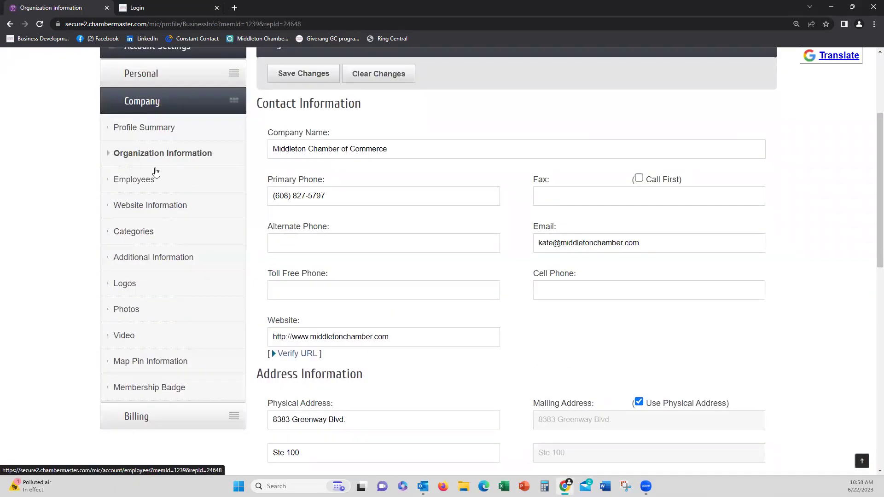
left_click(123, 180)
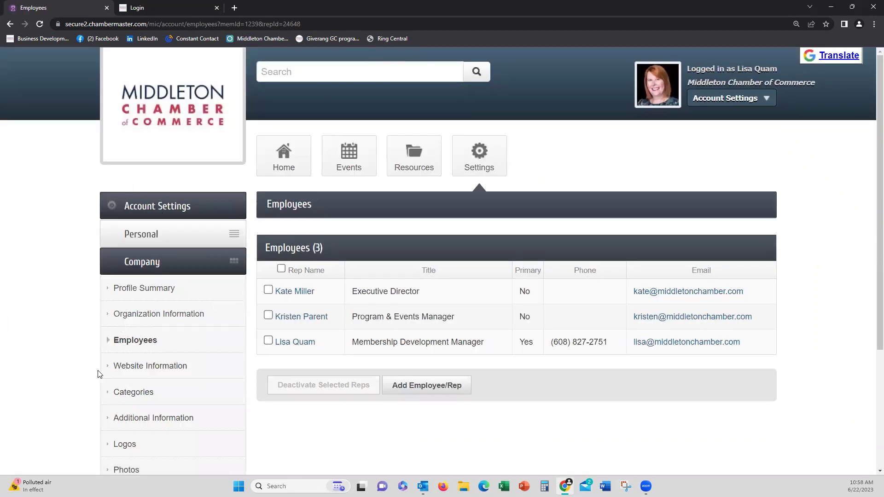
- Open the company's website information, check the web page content, social networks, description and keywords, and save the page
left_click(150, 366)
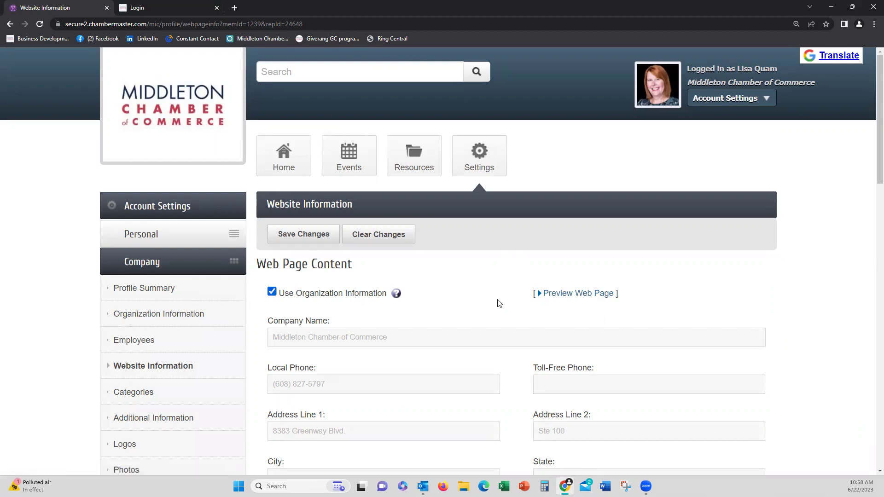
scroll(438, 316, "down", 2)
scroll(432, 322, "down", 2)
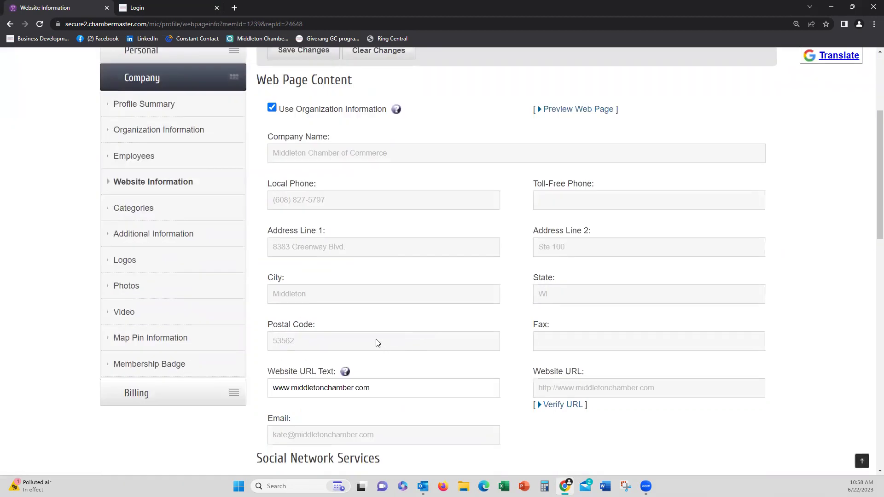
scroll(377, 343, "down", 2)
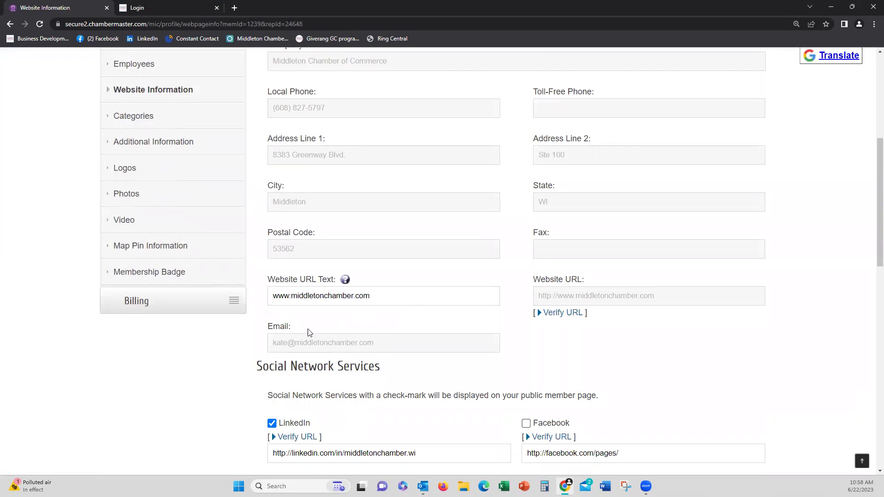
scroll(239, 375, "down", 1)
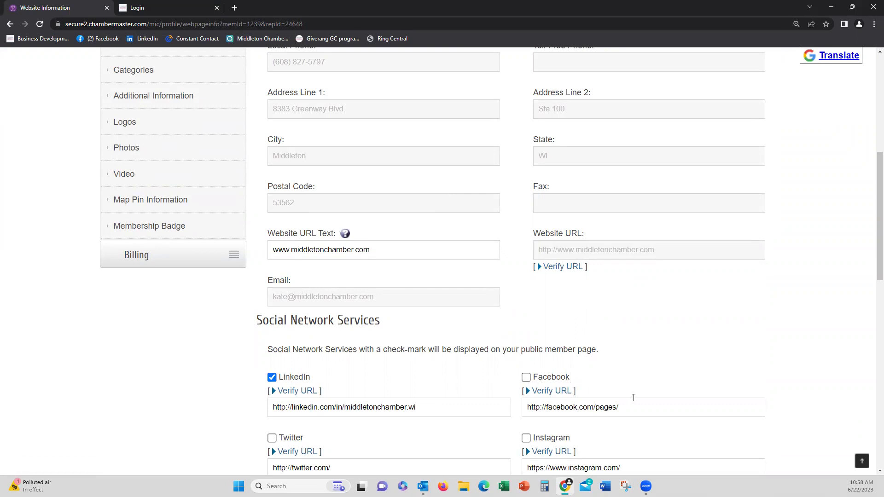
scroll(228, 376, "down", 5)
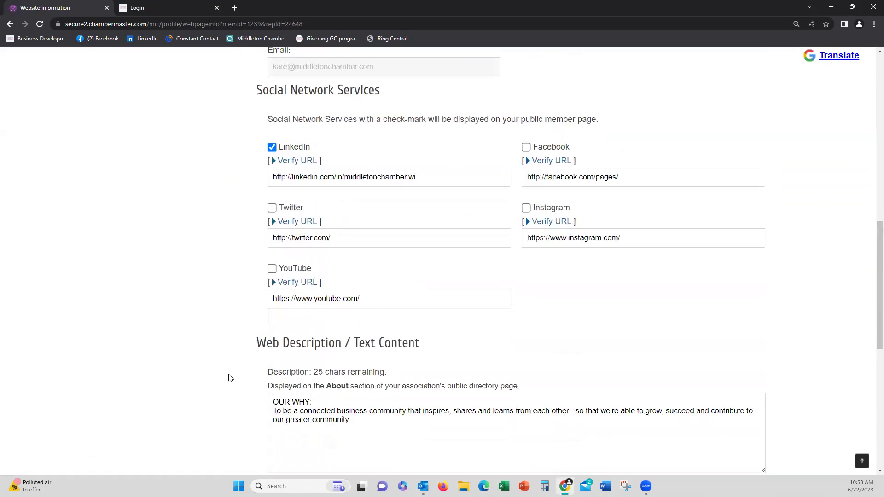
scroll(358, 375, "down", 1)
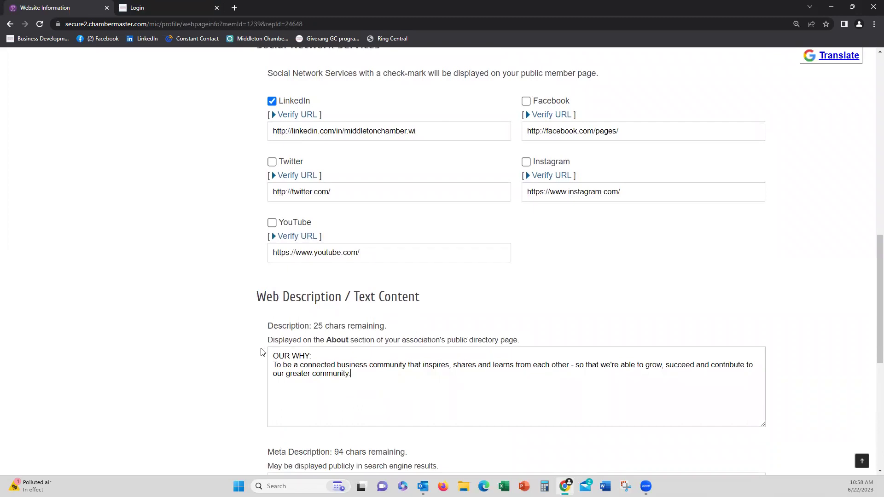
scroll(261, 353, "down", 3)
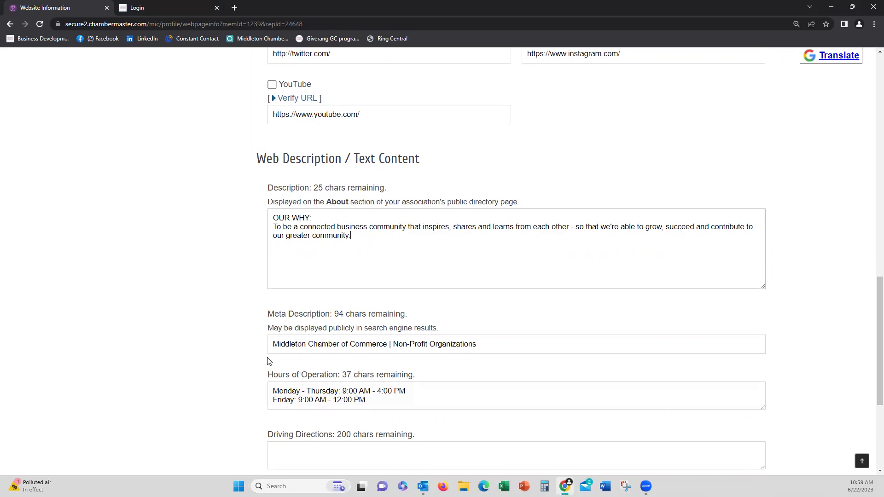
scroll(267, 359, "down", 3)
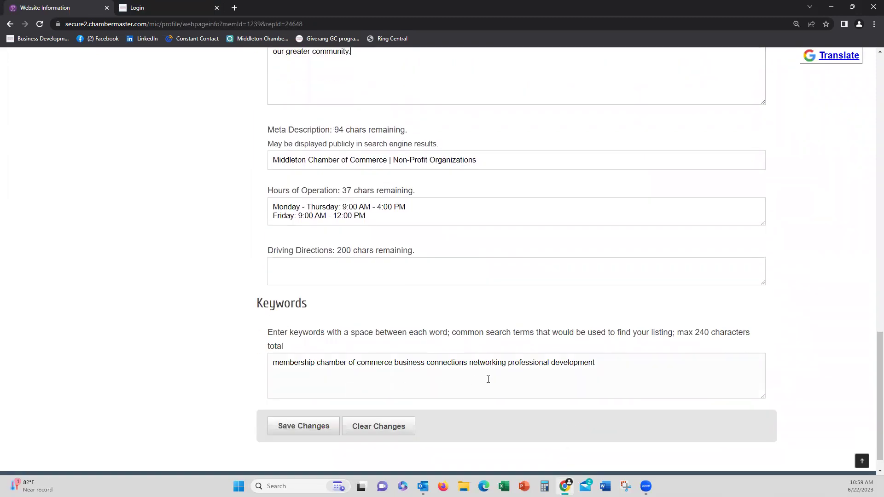
left_click(299, 427)
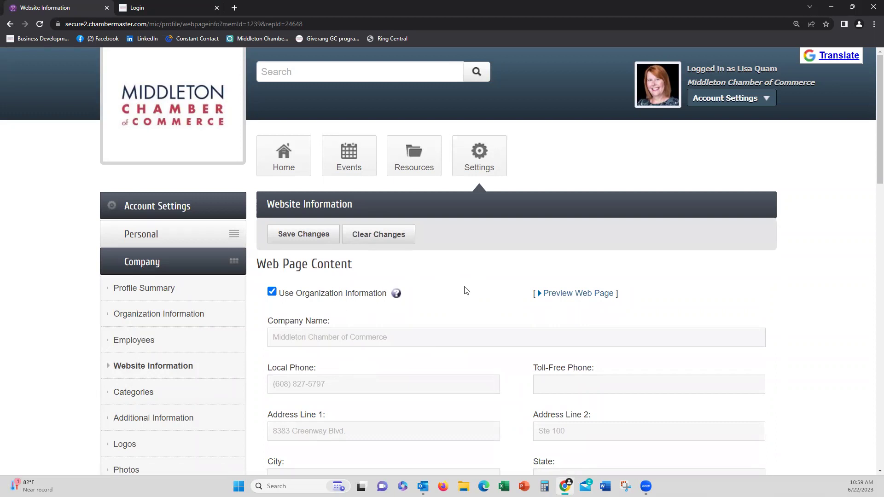
- Preview the company's public web page, check the listing through to the rep/contact info, and view and close the representative's personal bio
left_click(568, 295)
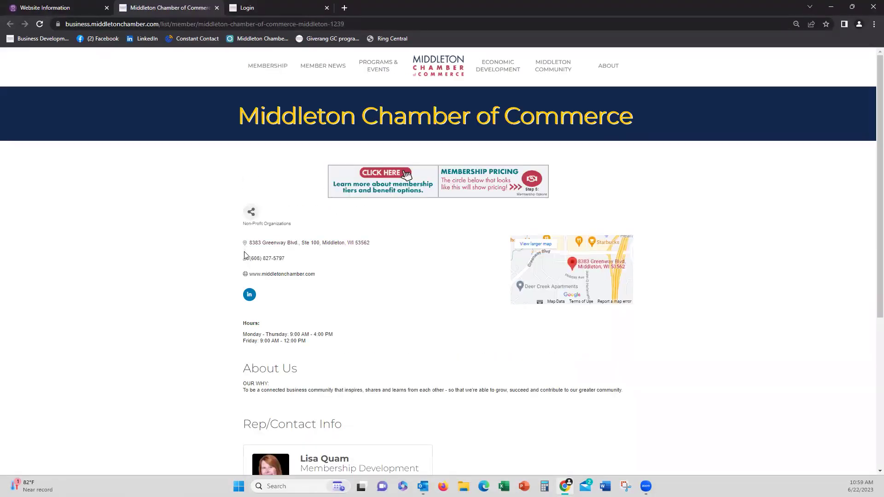
scroll(236, 313, "down", 1)
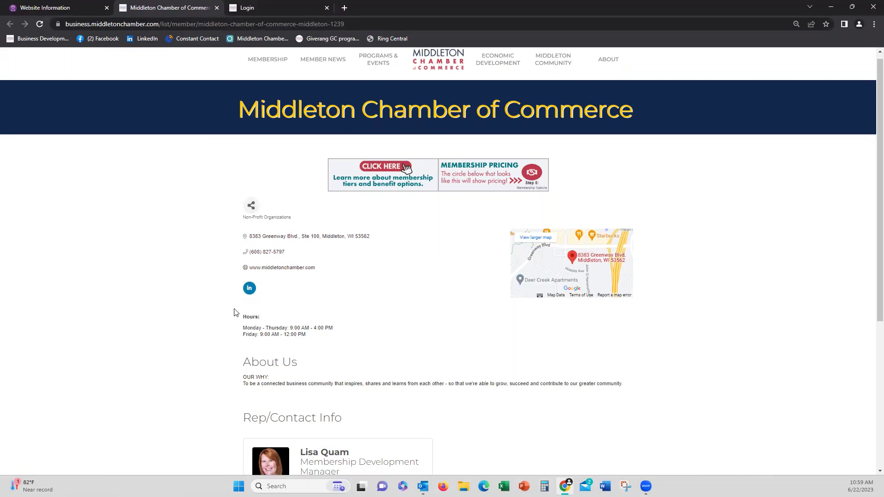
scroll(235, 313, "down", 2)
scroll(236, 313, "down", 1)
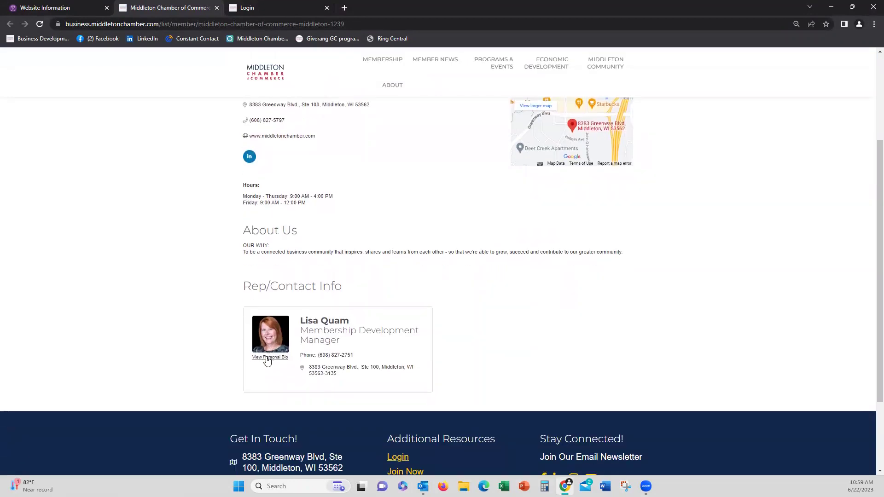
left_click(268, 358)
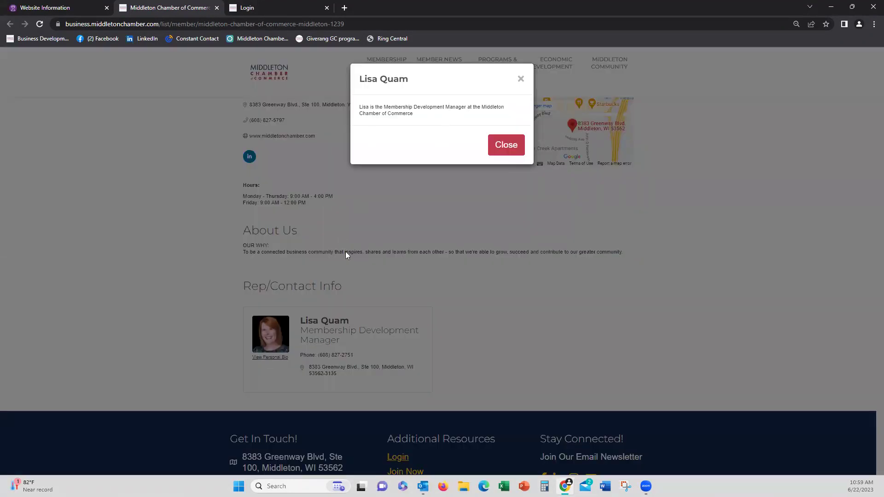
left_click(506, 147)
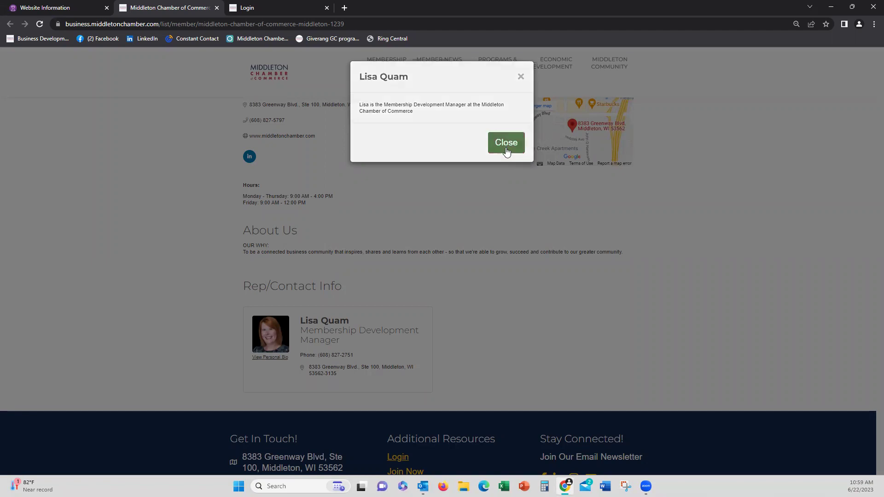
scroll(203, 252, "up", 3)
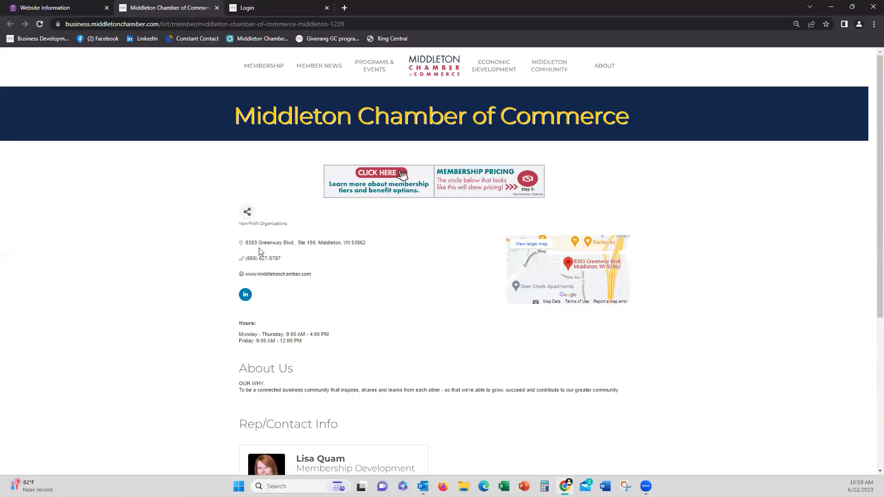